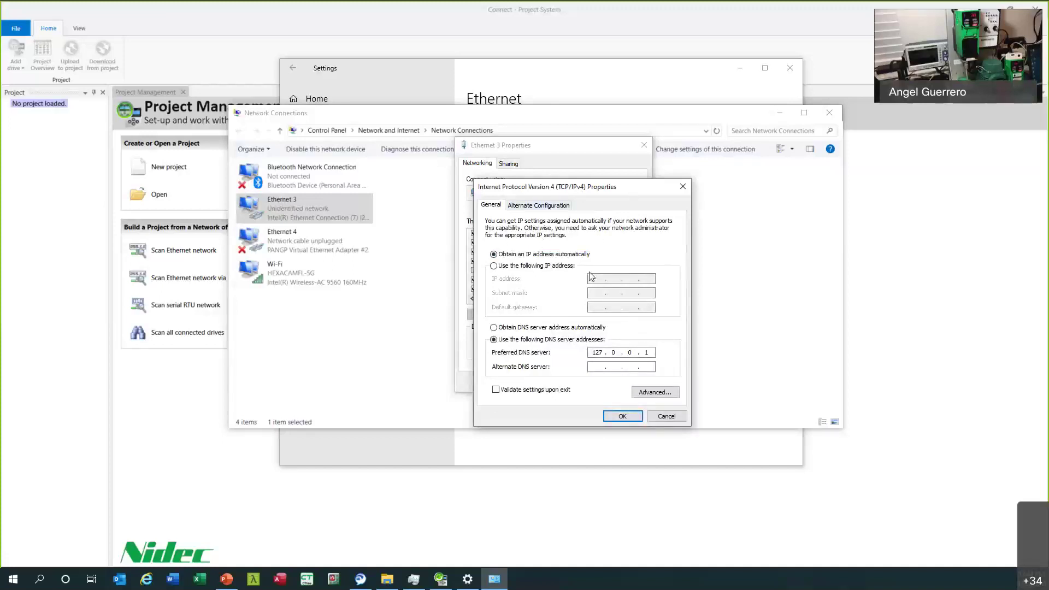
Assign the static IP address 192.168.7.2 with subnet mask 255.255.255.0 in the Ethernet 3 adapter's IPv4 properties.
left_click_drag(632, 196, 665, 198)
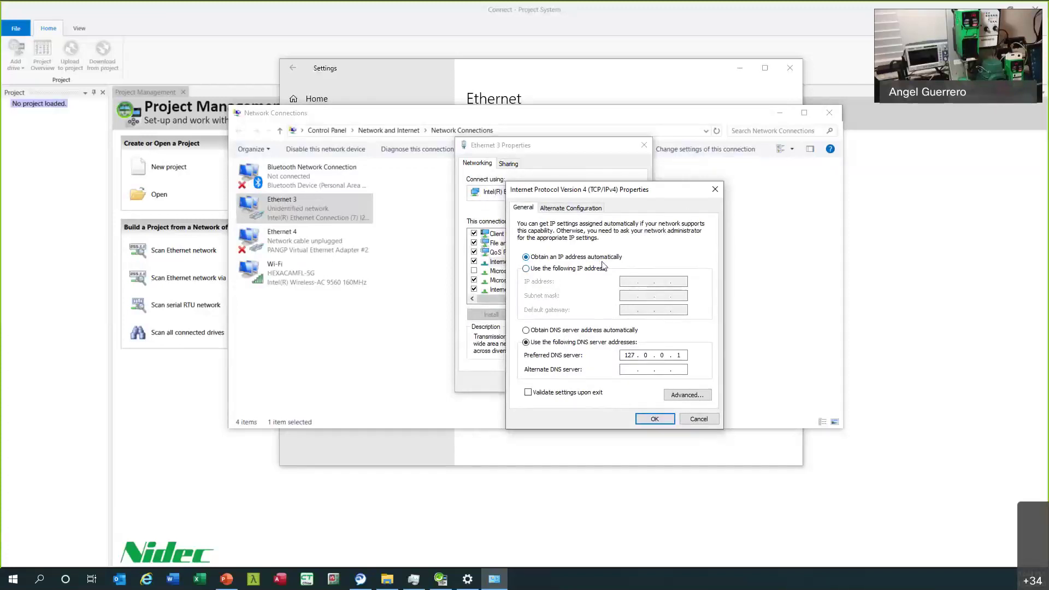
left_click(537, 273)
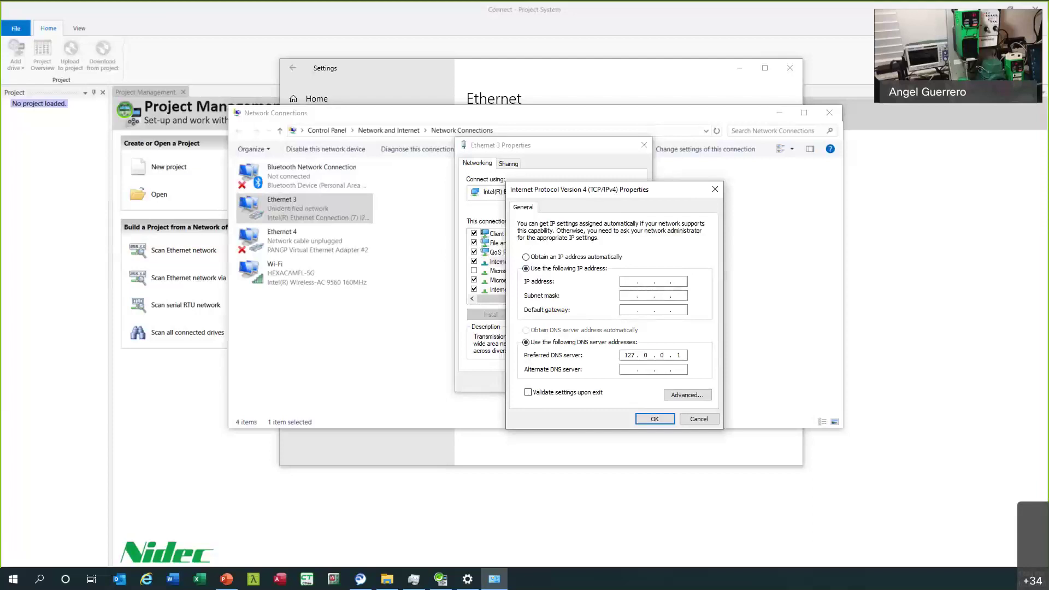
key("alt+Tab")
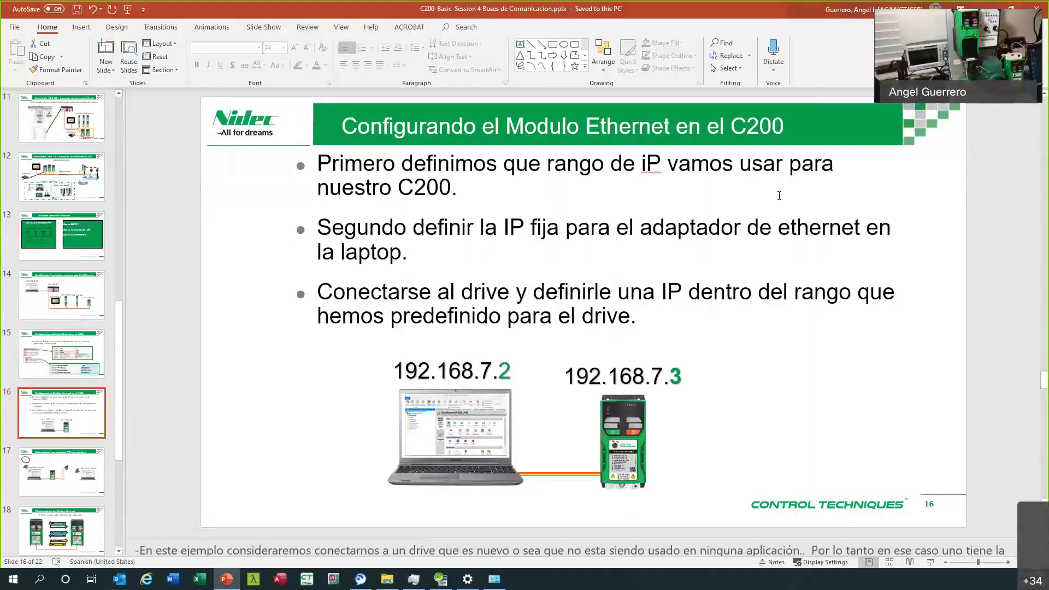
key("alt+Tab")
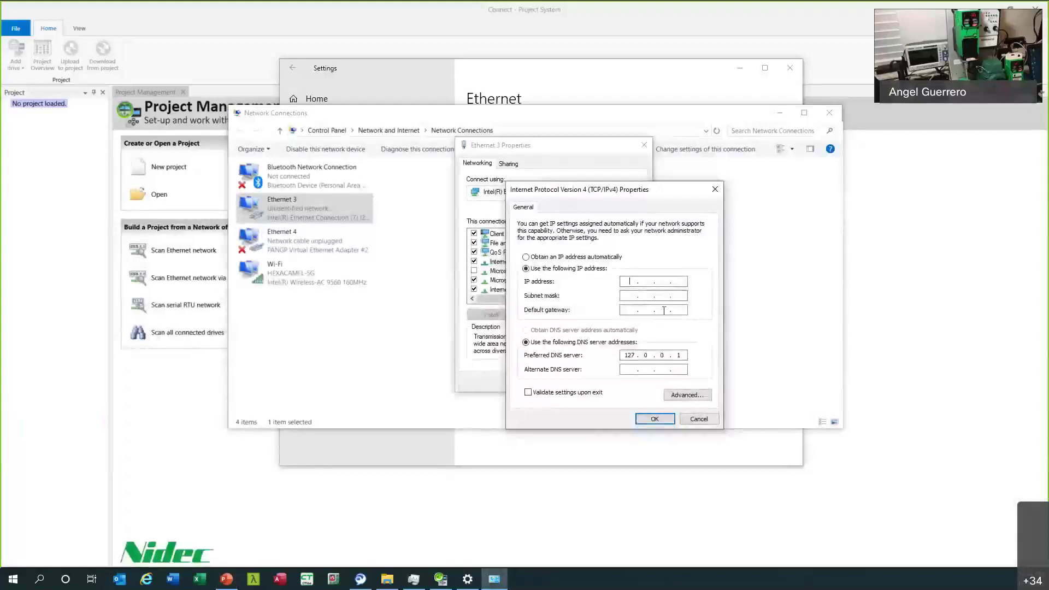
type("192 . 168 . 7 .")
left_click(687, 280)
left_click(683, 281)
left_click(631, 296)
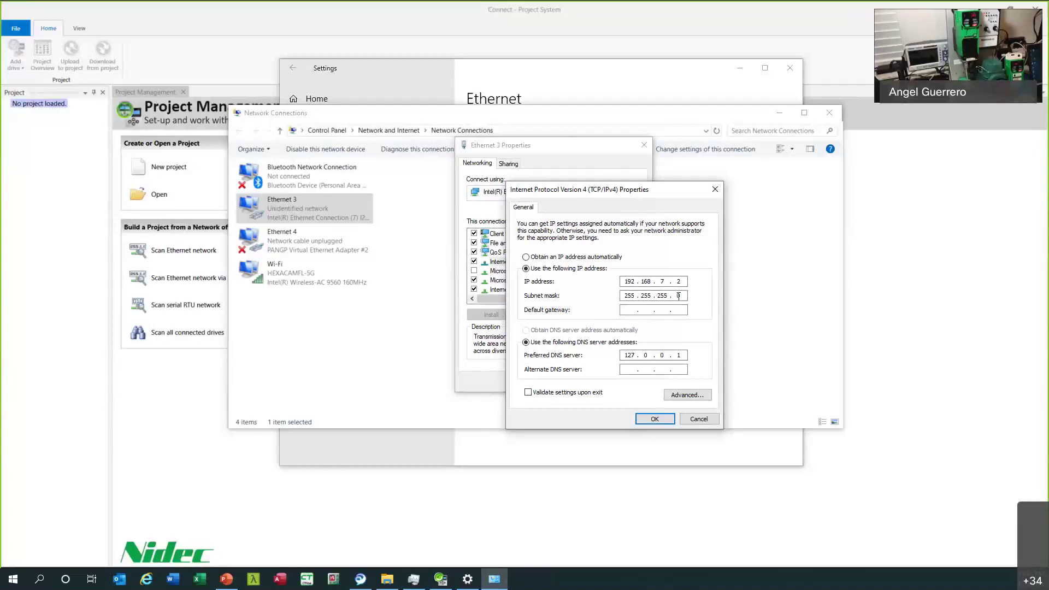
left_click_drag(627, 355, 636, 358)
type("192 . ")
type("68")
key("BackSpace")
key("BackSpace")
type("168 . 2")
Apply the adapter's IPv4 settings and close the Ethernet 3 properties, Network Connections and Settings windows.
left_click(655, 419)
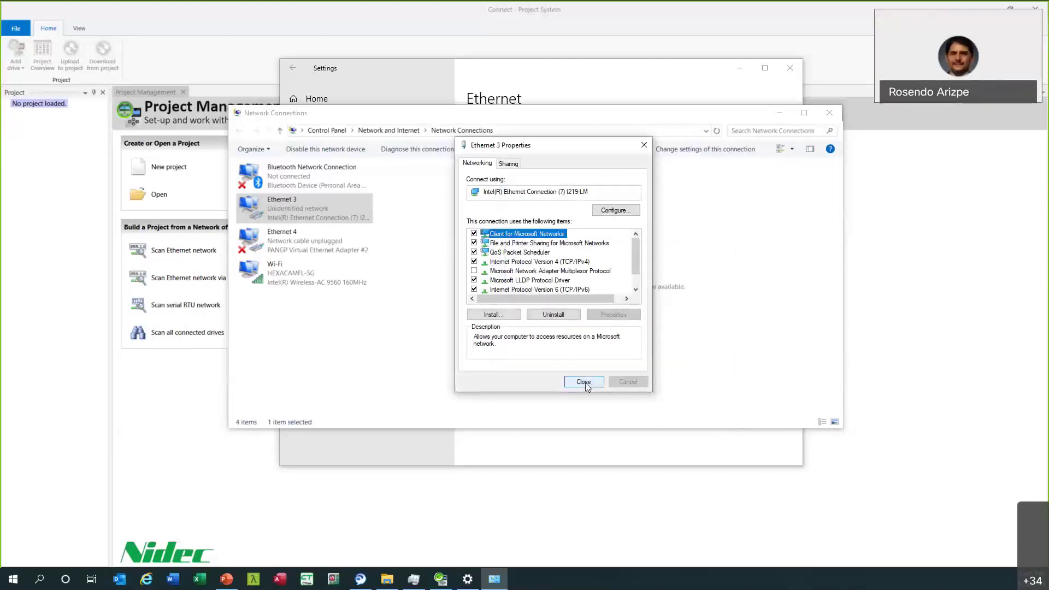
left_click(583, 382)
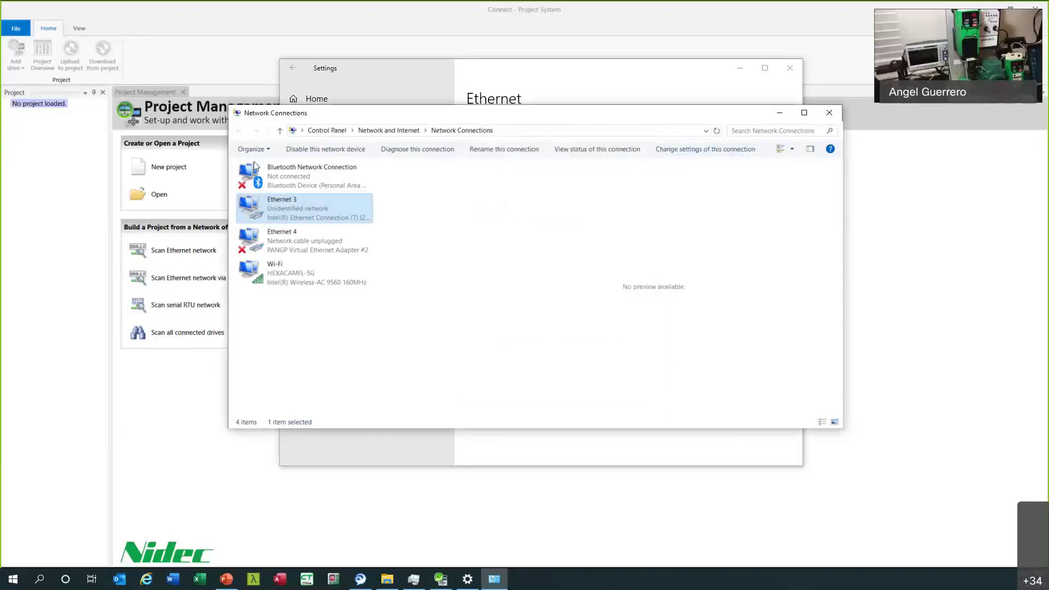
key("alt+F4")
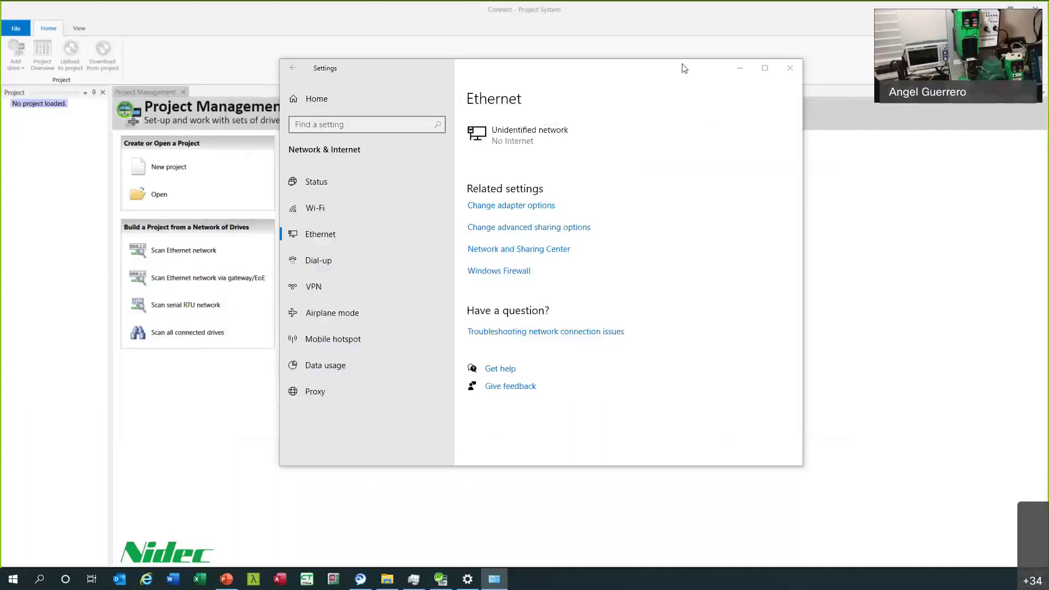
key("alt+F4")
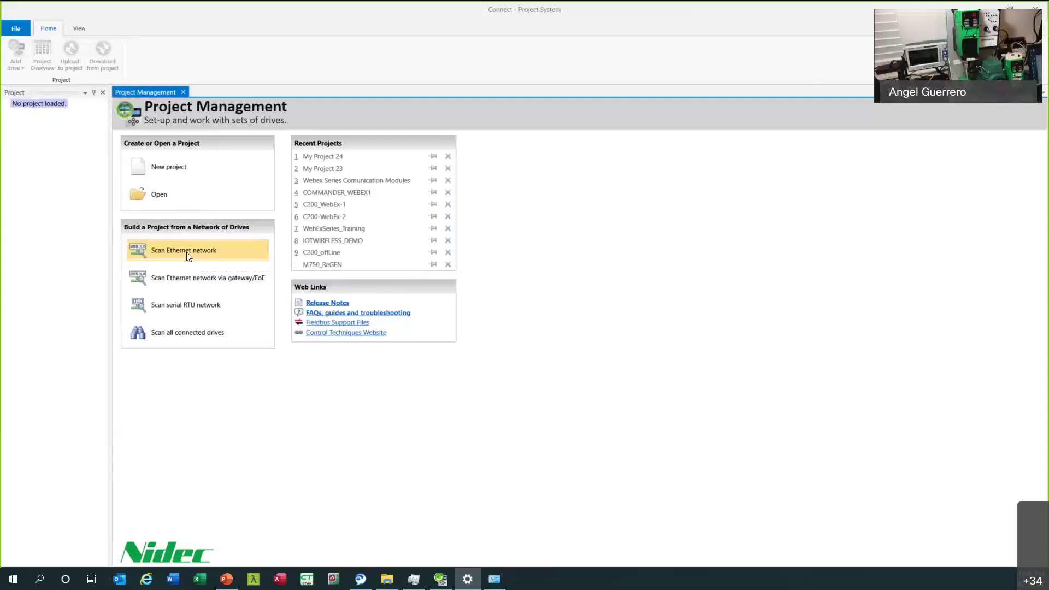
Scan the Ethernet network and assign the IP address 192.168.7.3 to the unreachable SI-Ethernet device.
left_click(188, 255)
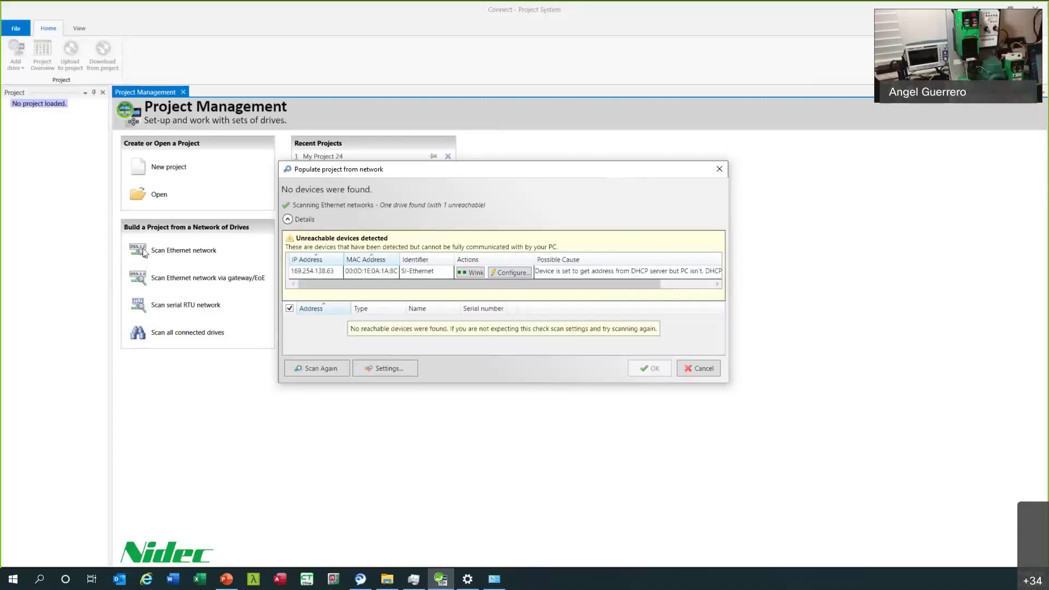
left_click(510, 273)
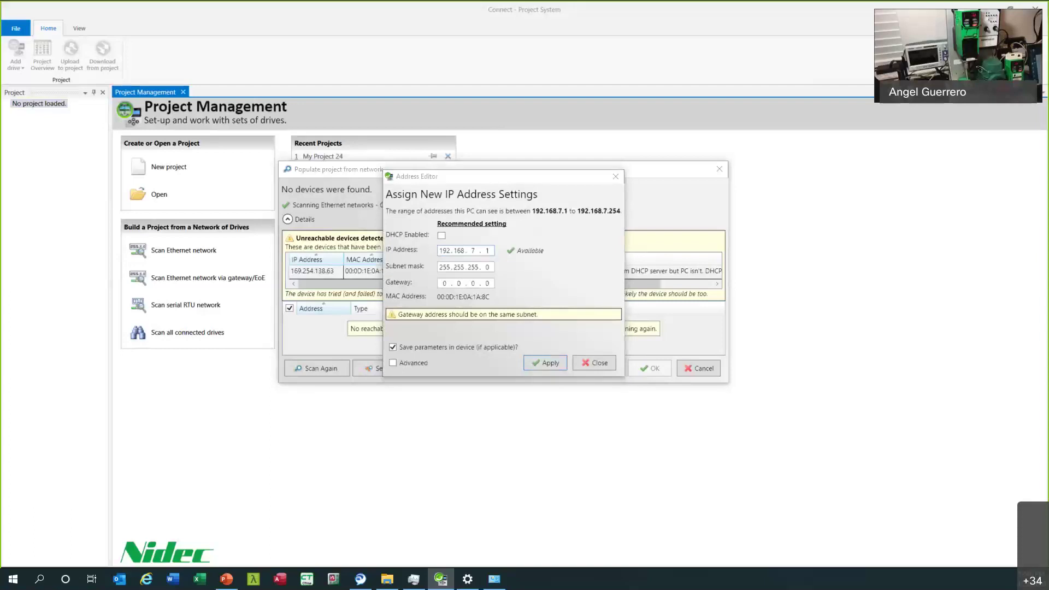
key("alt+Tab")
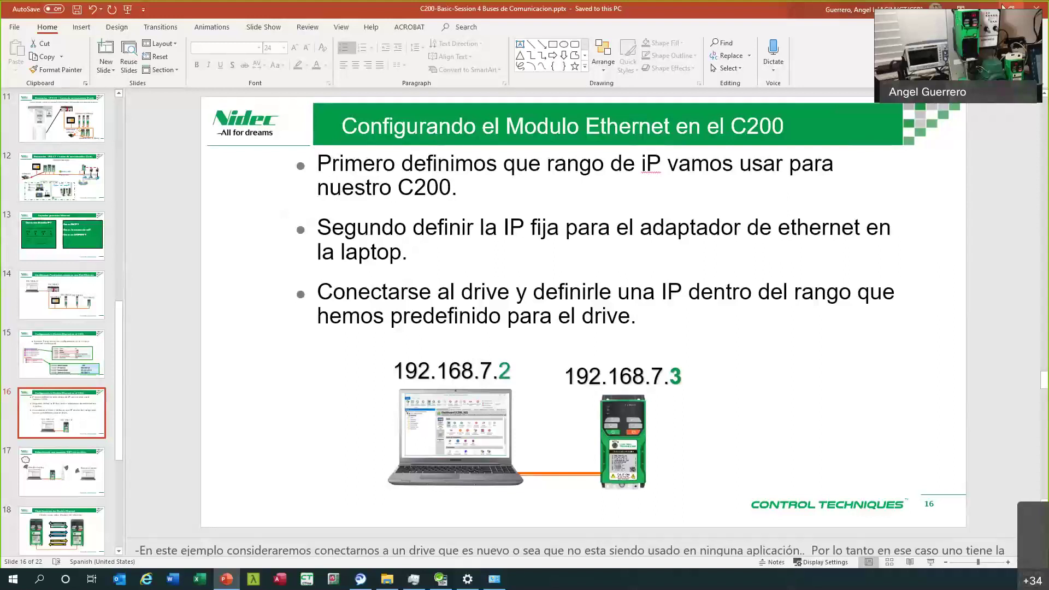
key("alt+Tab")
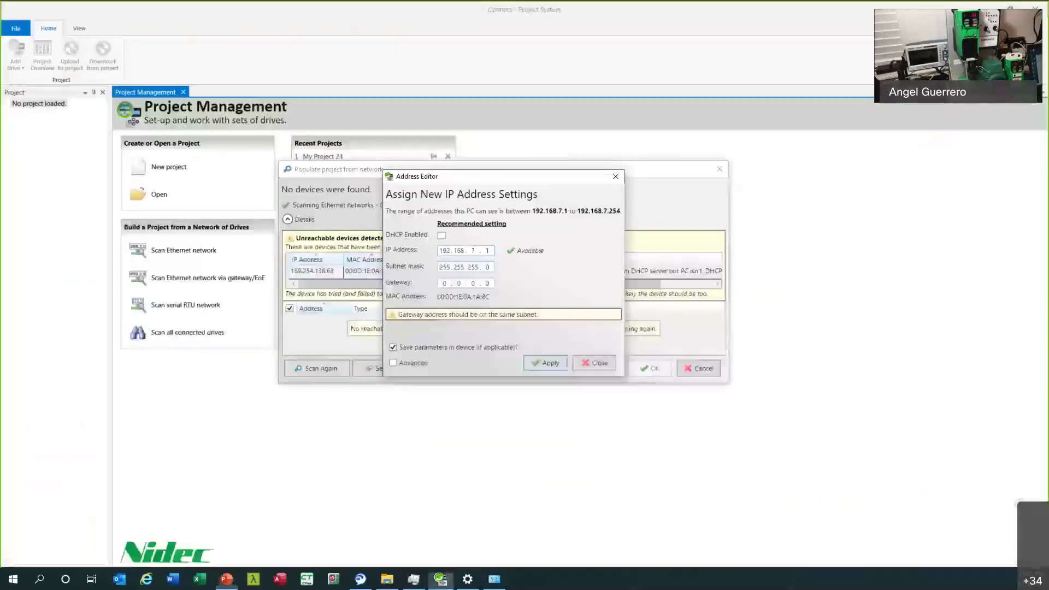
double_click(487, 251)
left_click(546, 363)
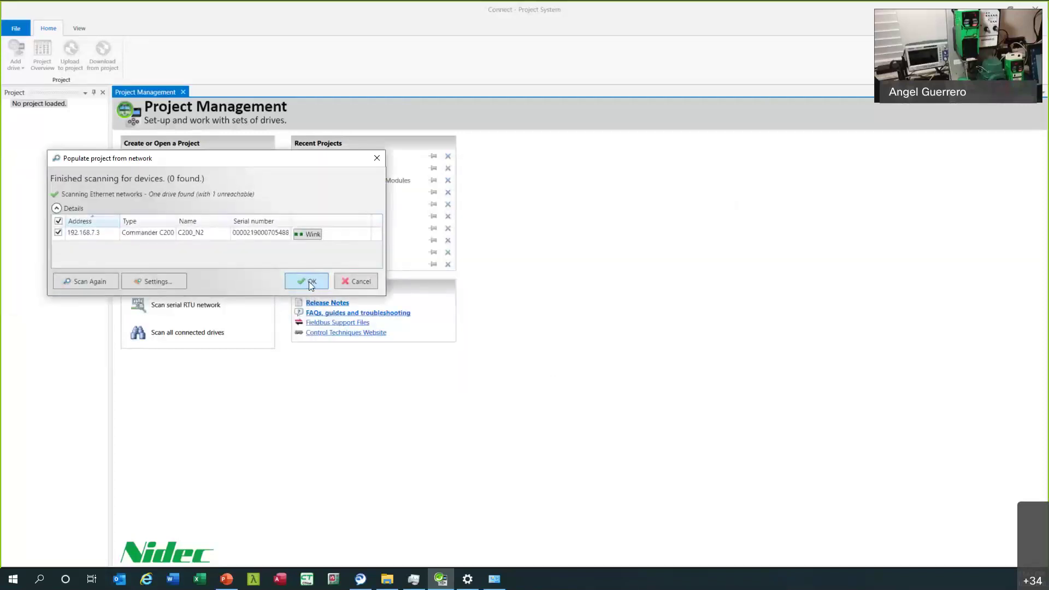
Build the project with the scanned Commander C200 at 192.168.7.3 and bring the drive online.
left_click(309, 281)
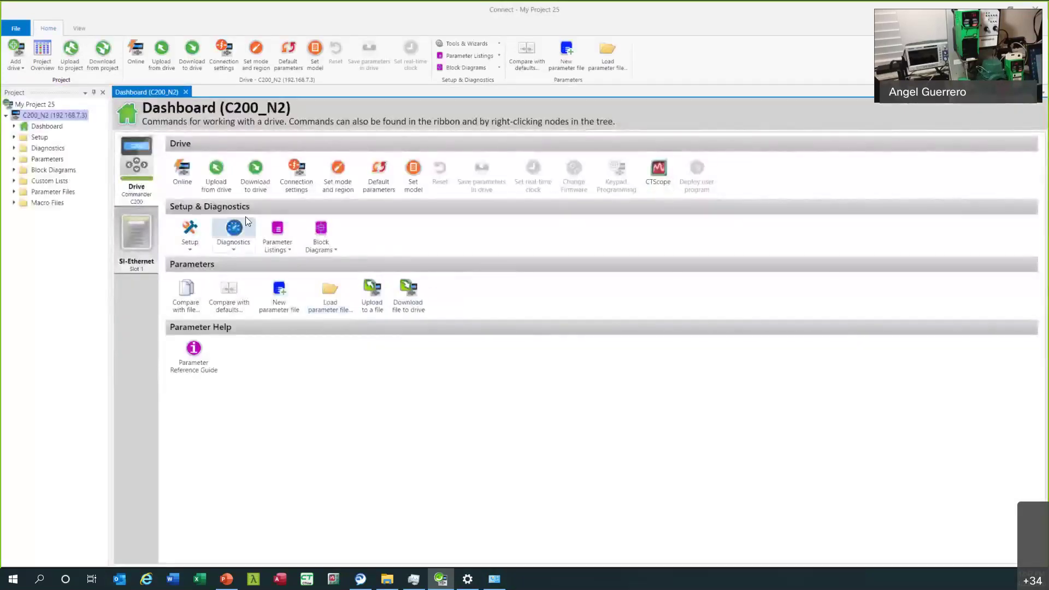
left_click(184, 170)
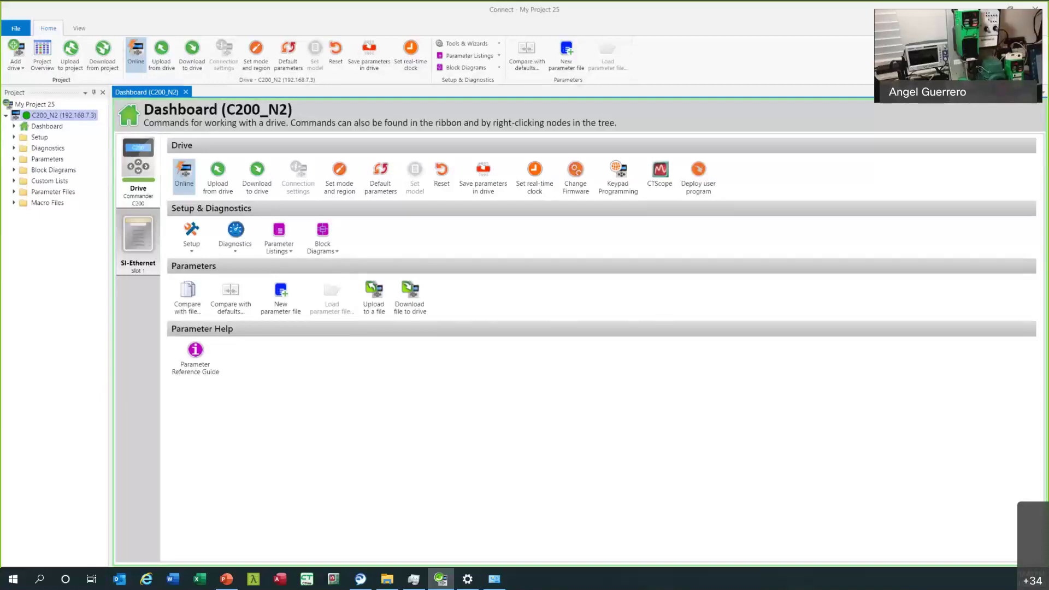
key("alt+Tab")
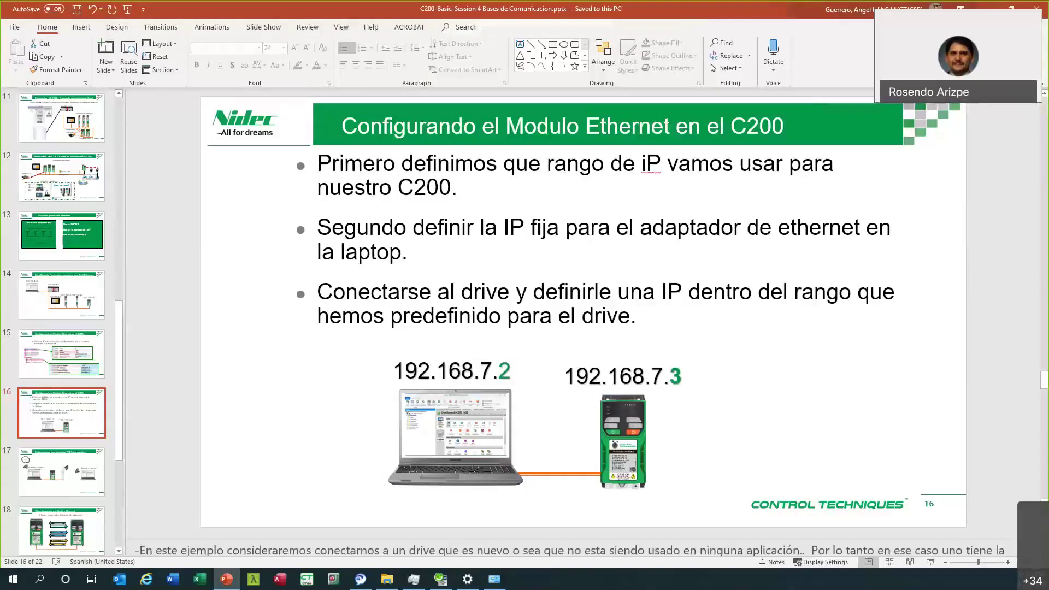
key("alt+Tab")
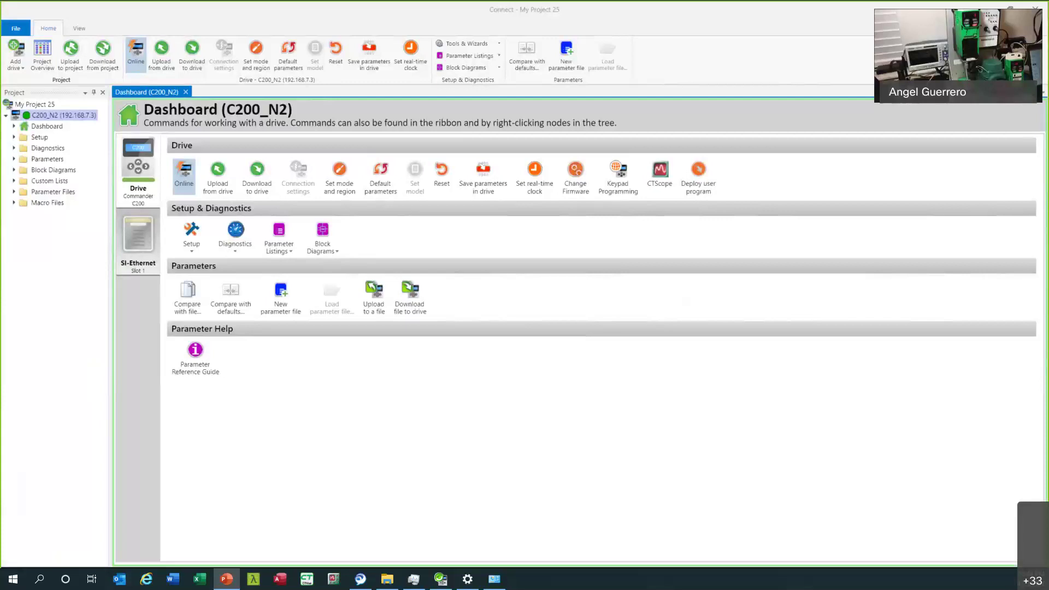
Switch to the PowerPoint slide show and advance to the slide "Estableciendo una conexión WIFI con un drive".
key("alt+Tab")
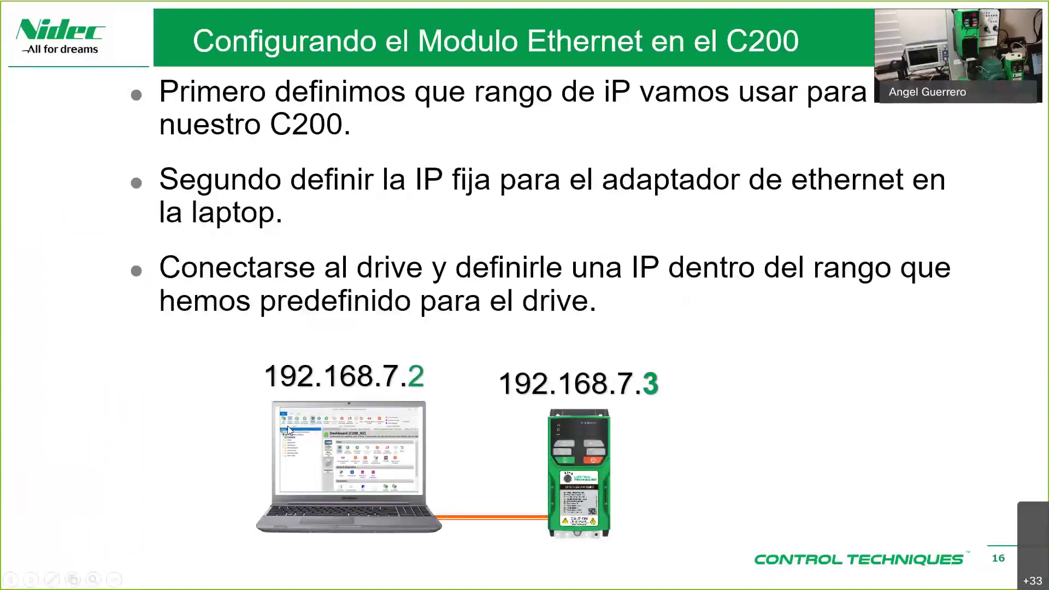
left_click(333, 403)
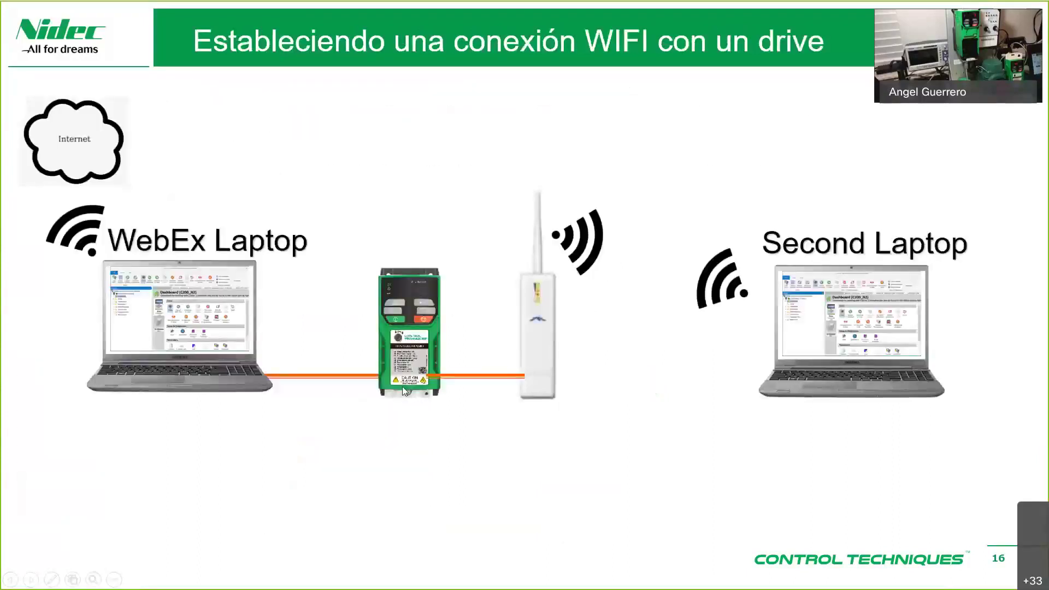
left_click(402, 385)
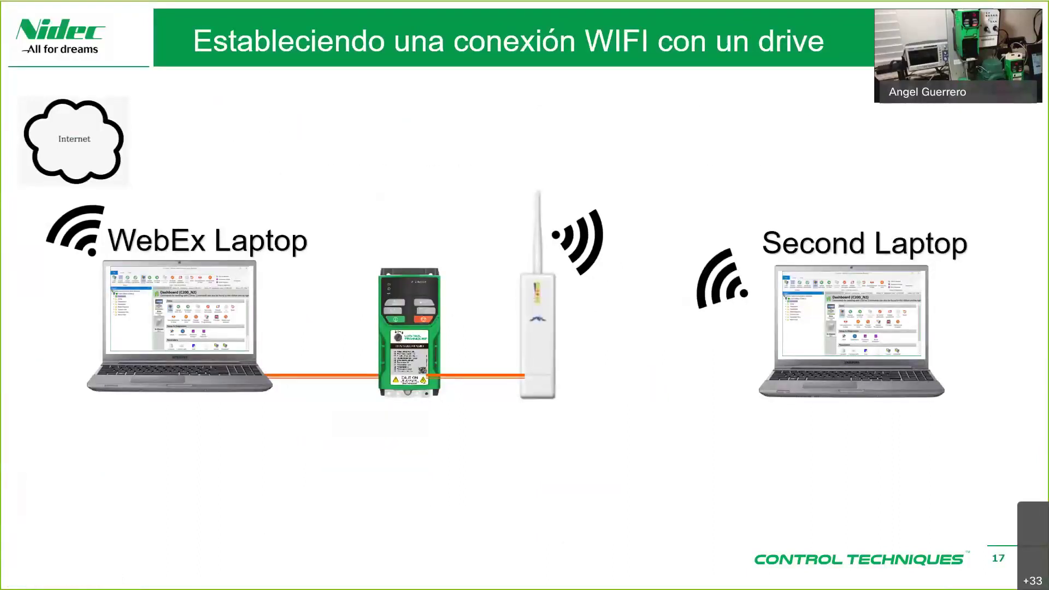
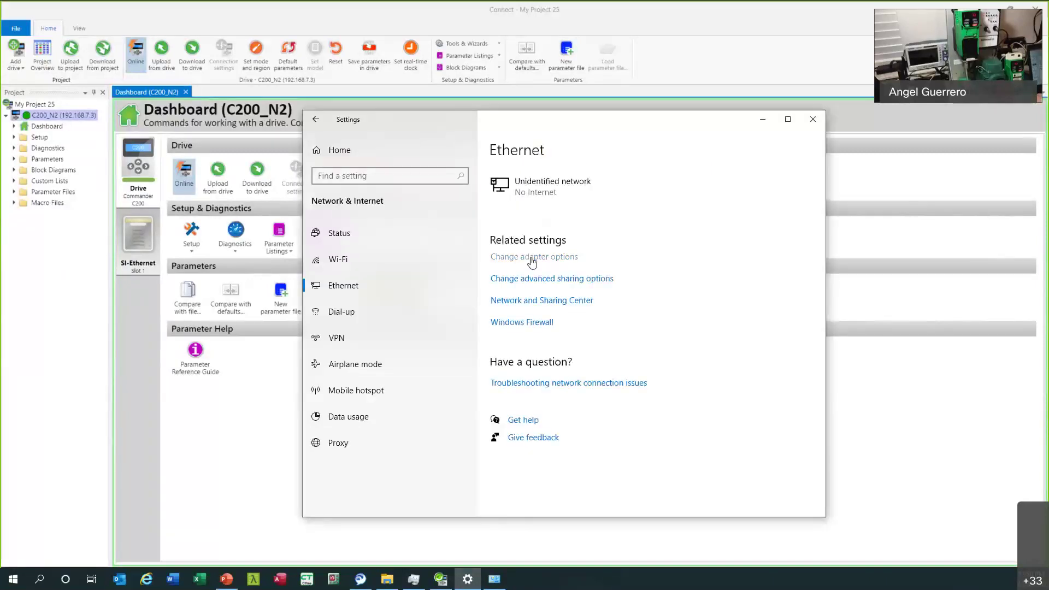
Set the Ethernet 3 adapter's IPv4 to obtain an IP address automatically, and close its properties.
left_click(530, 257)
left_click(812, 119)
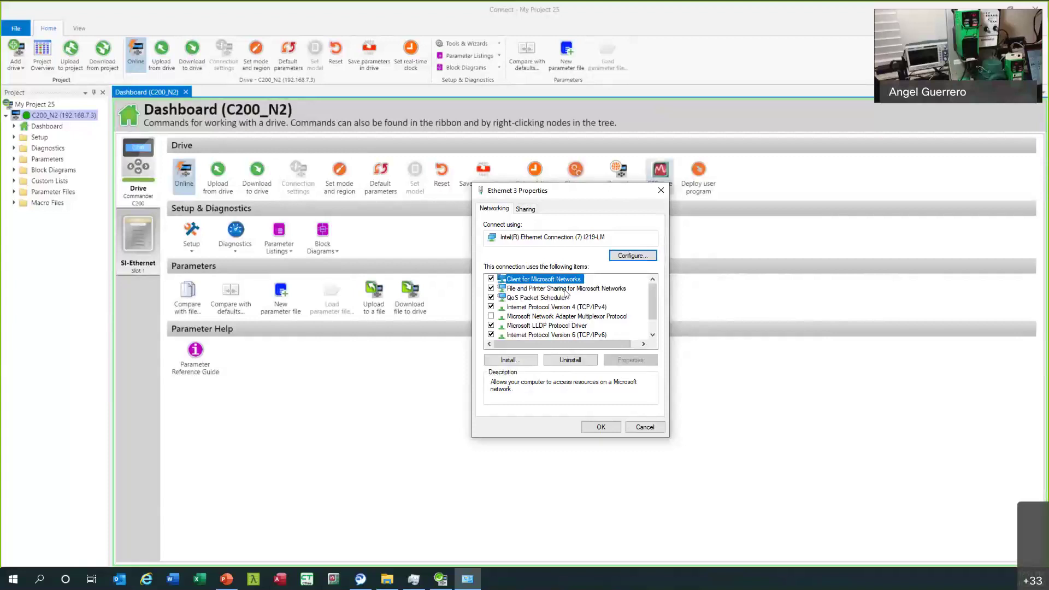
left_click(557, 306)
left_click(627, 357)
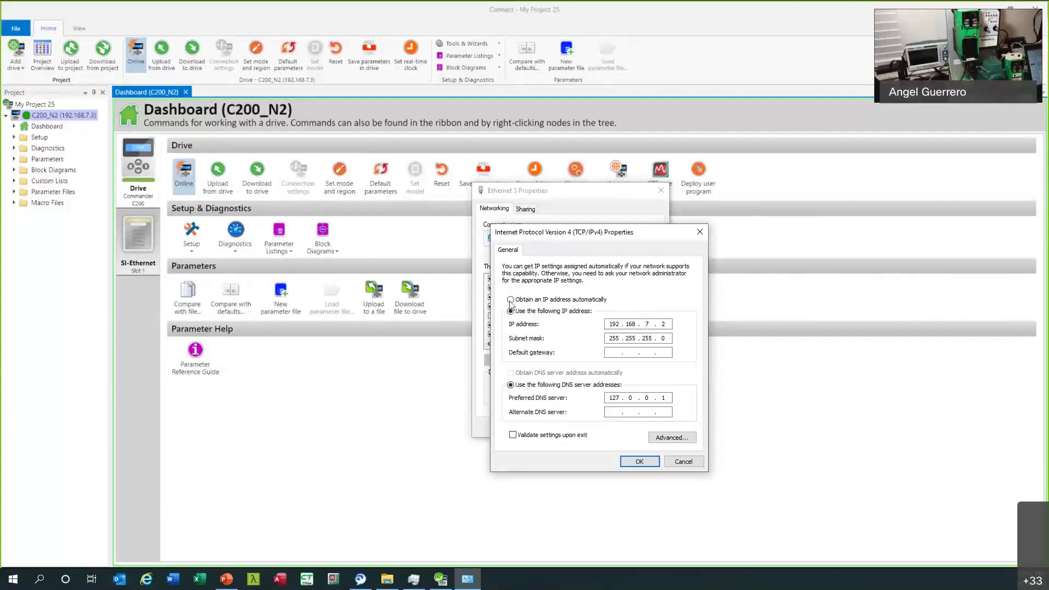
double_click(612, 323)
double_click(647, 323)
left_click(510, 299)
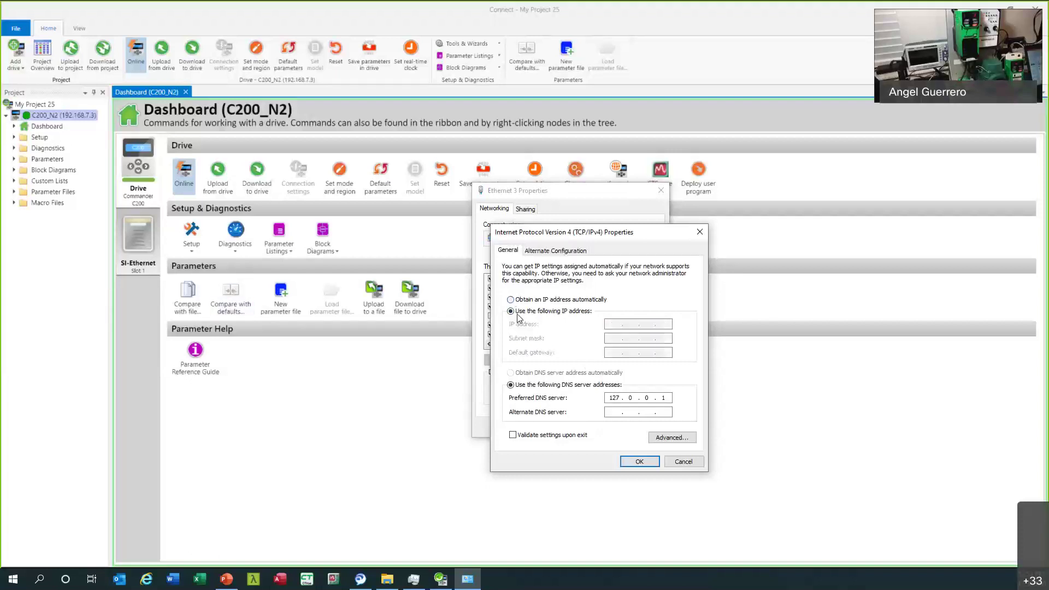
left_click(639, 462)
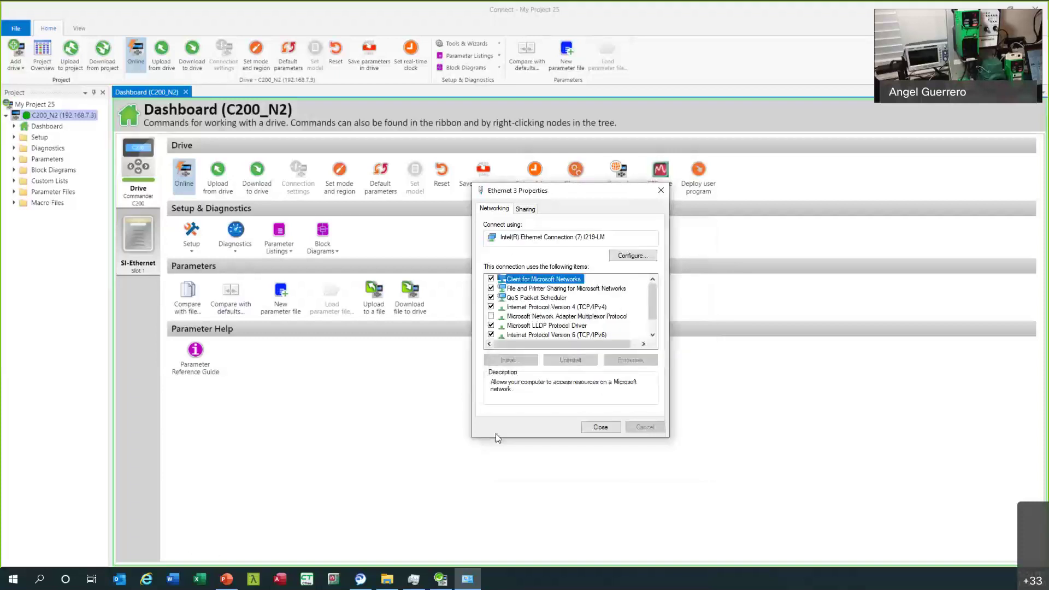
left_click(604, 425)
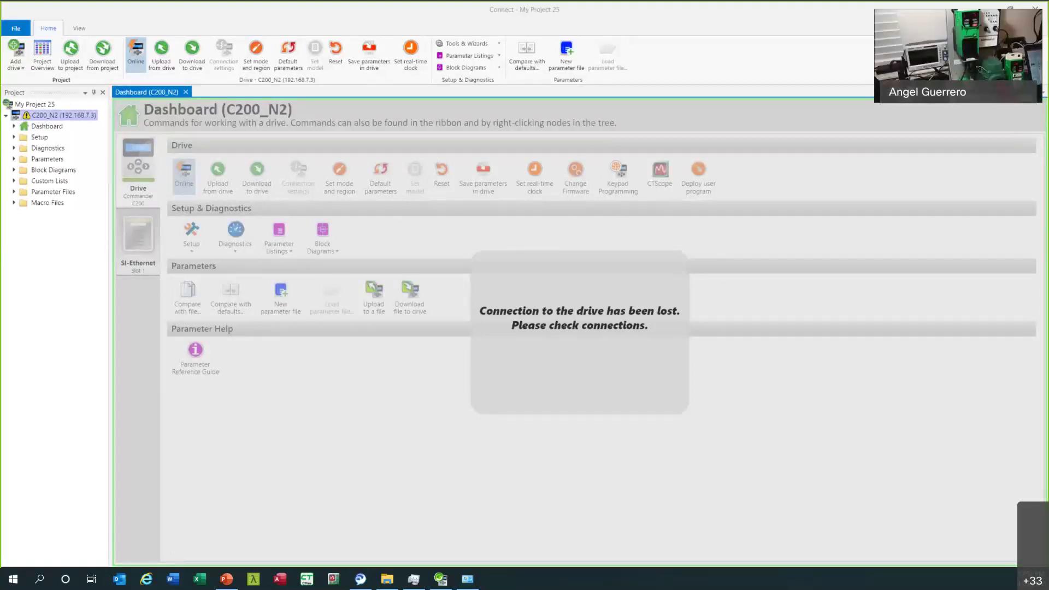
Switch to the Cmder console and ping 192.168.7.1.
key("alt+Tab")
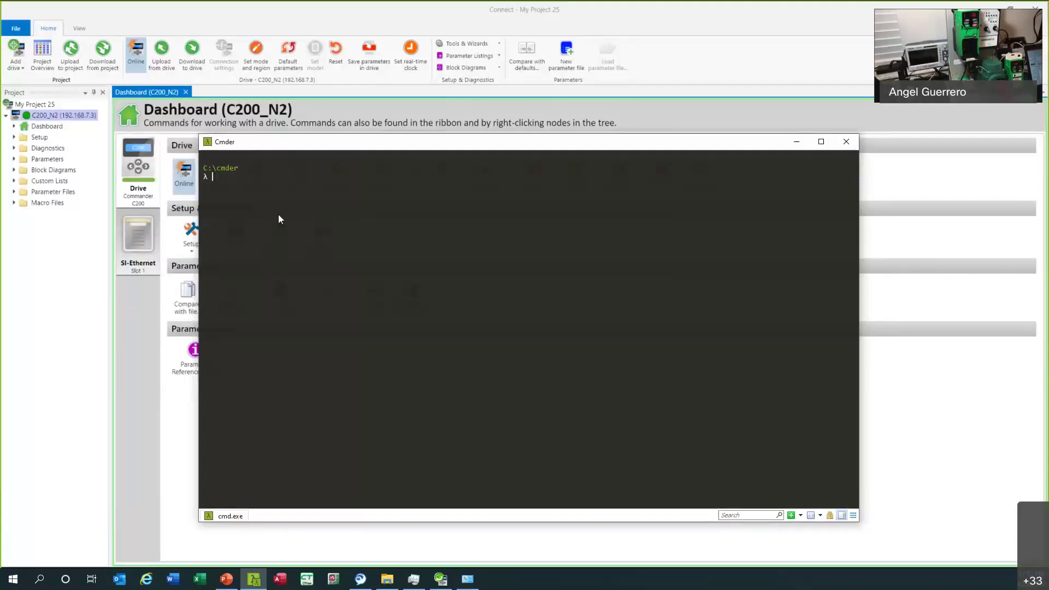
type("ping 192.168.1")
key("BackSpace")
type("7.1")
key("Return")
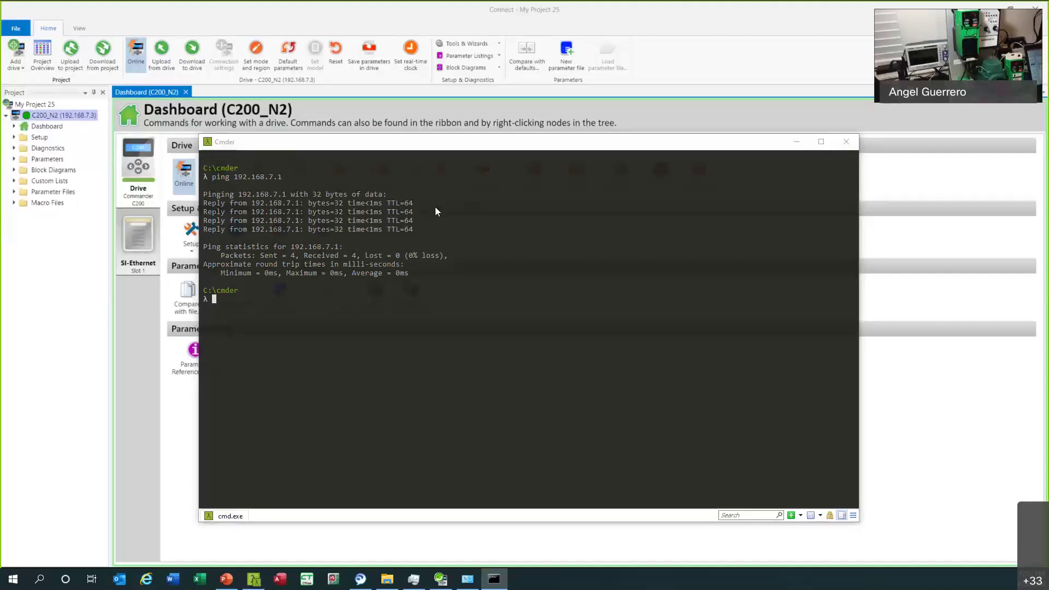
Ping the drive at 192.168.7.3 from a Command Prompt window, close it and return to the Connect dashboard.
left_click(348, 234)
type("ping 192.168.7.")
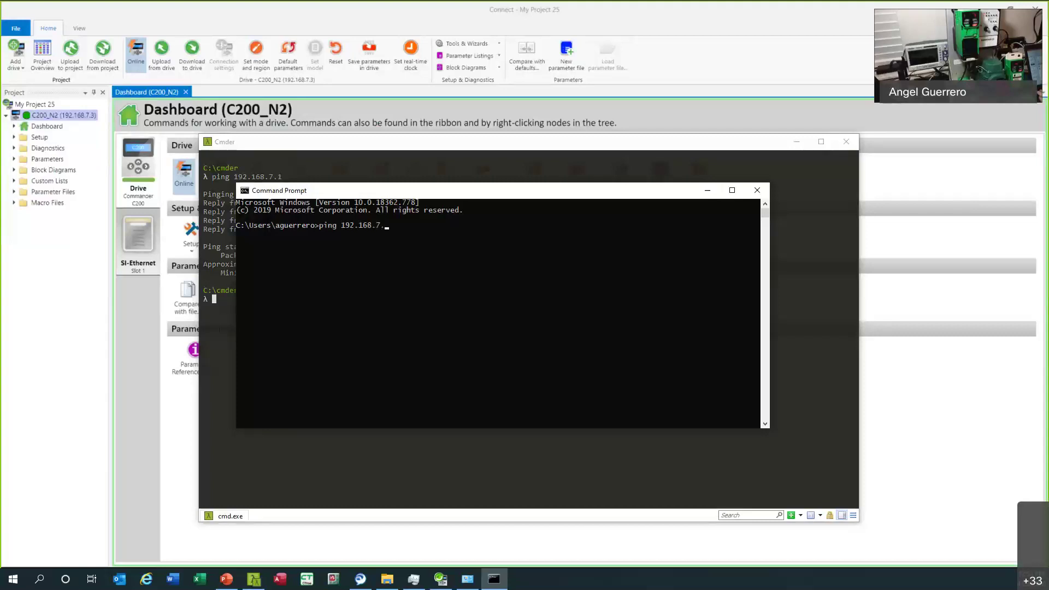
key("alt+Tab")
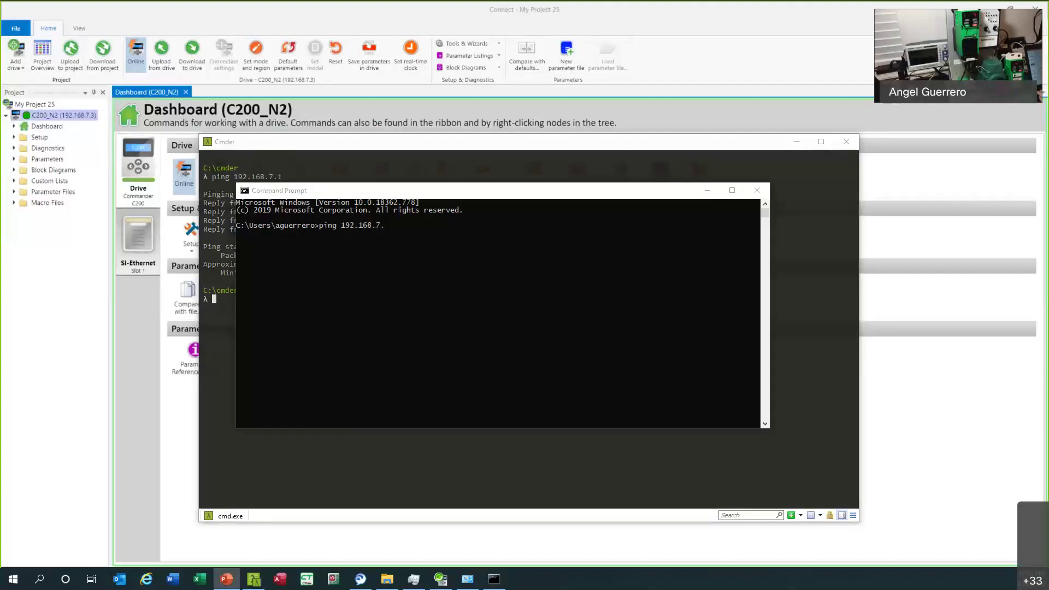
left_click(425, 247)
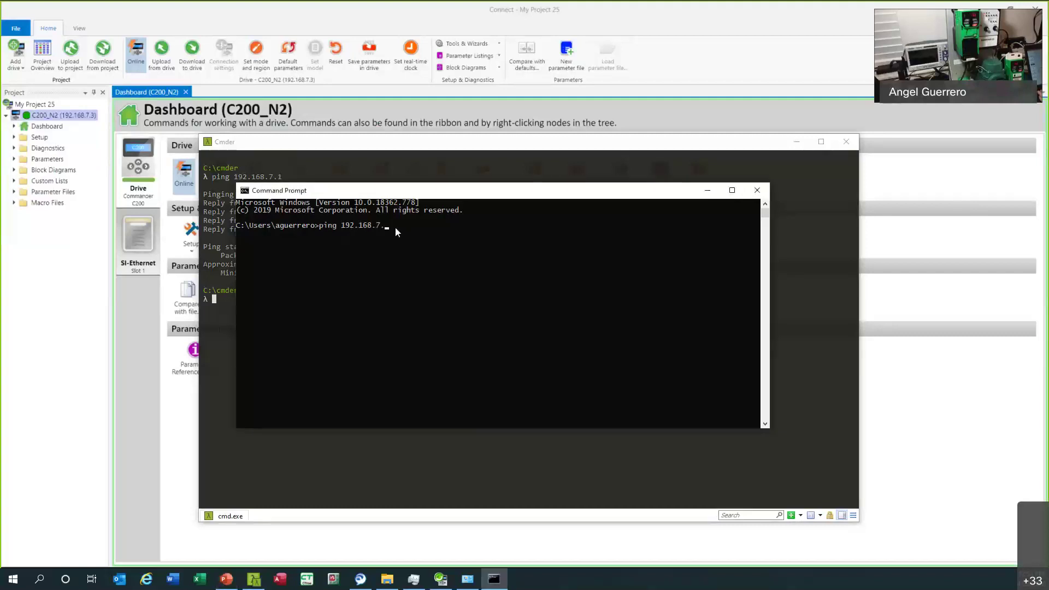
type("3")
key("Return")
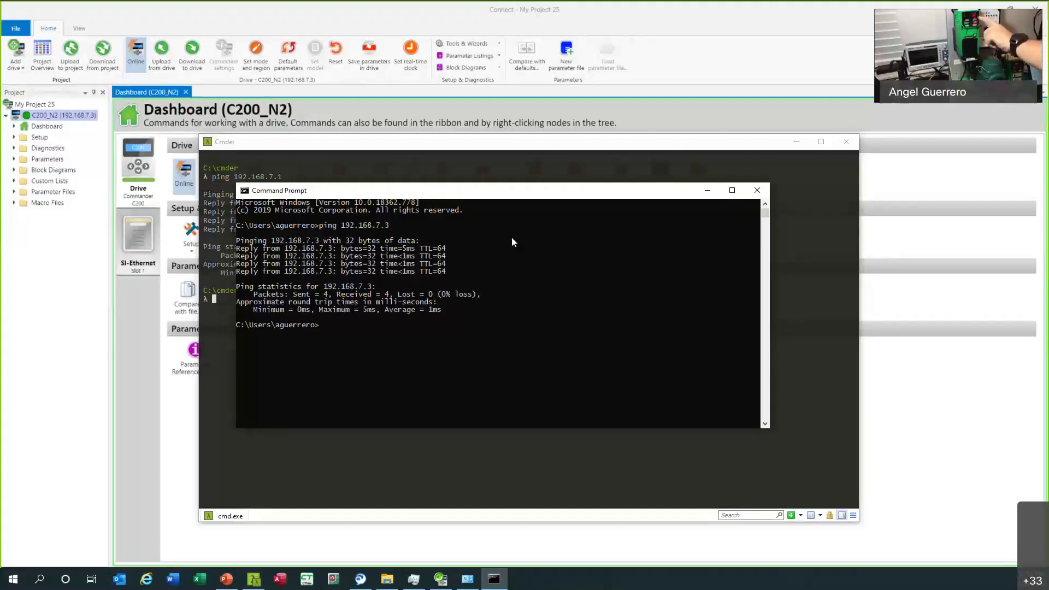
left_click(756, 190)
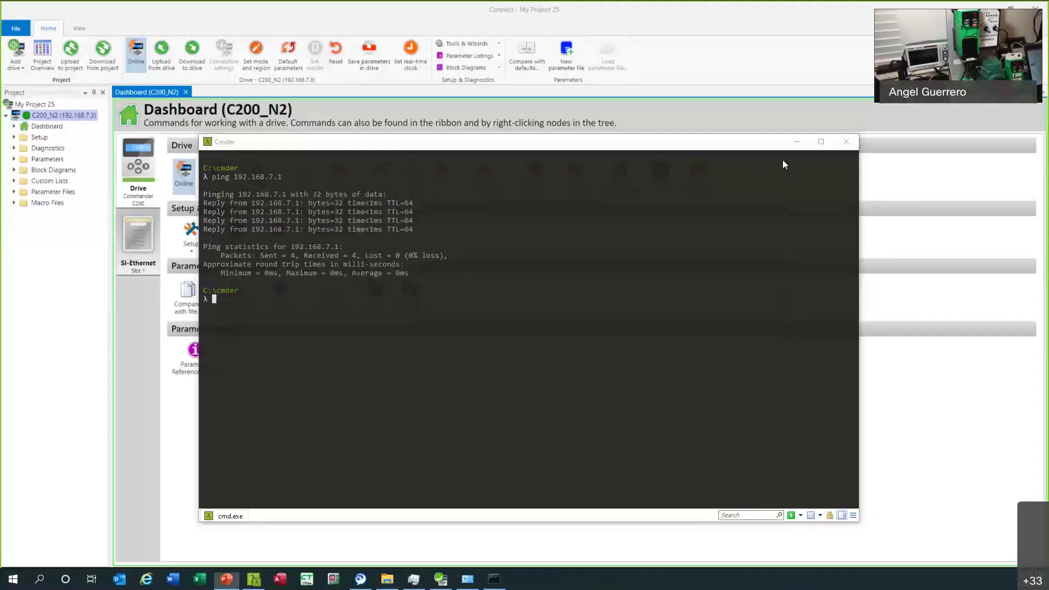
left_click(247, 94)
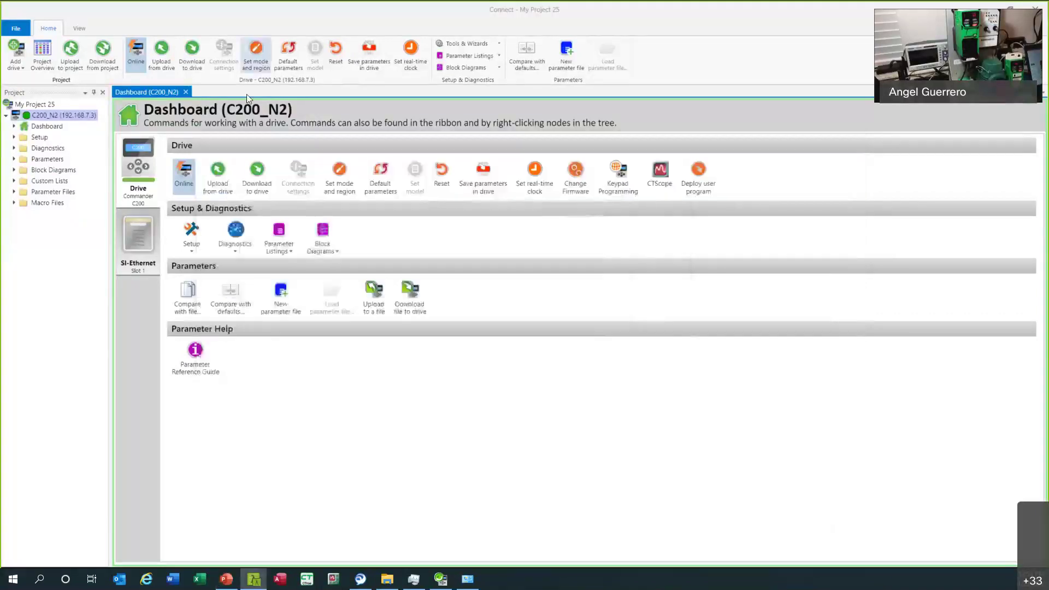
Take the C200_N2 drive offline from its dashboard.
left_click(175, 165)
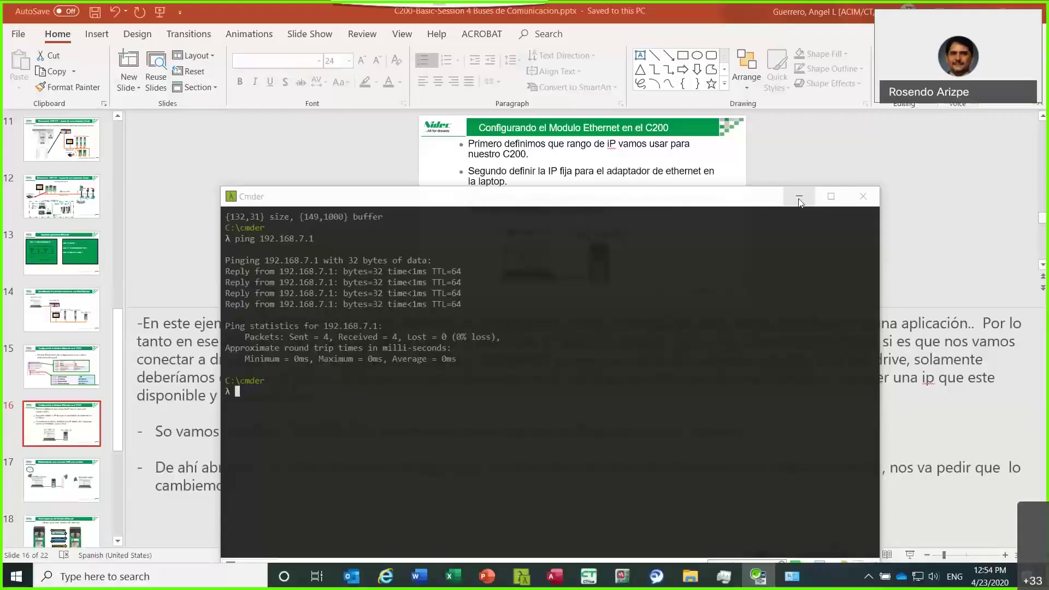
Minimize the Cmder console and view the WebExTest entry among the available Wi-Fi networks, closing the network list without connecting.
left_click(798, 198)
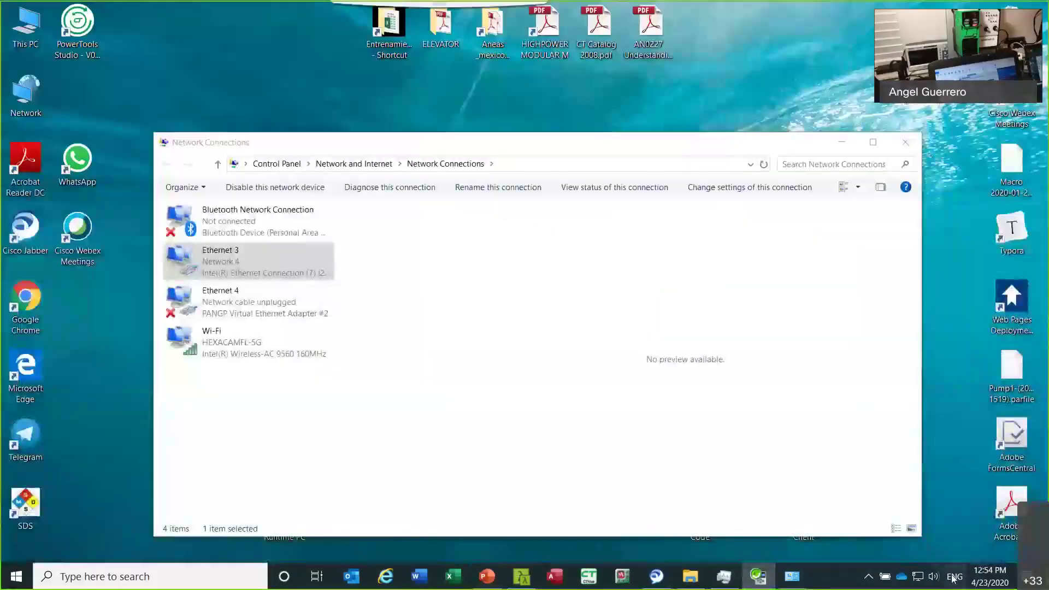
left_click(917, 576)
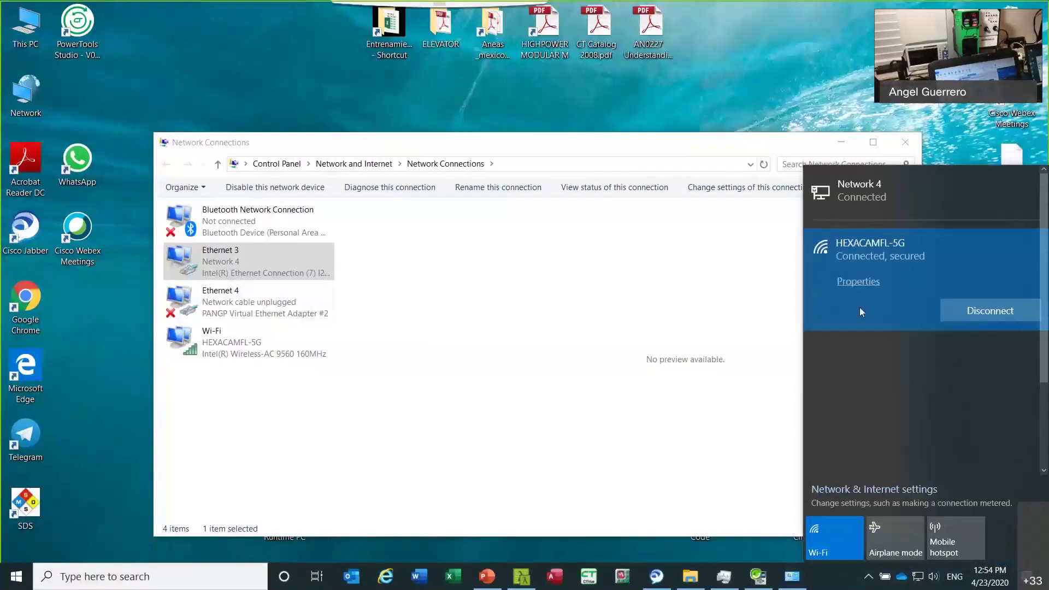
scroll(921, 398, "down", 2)
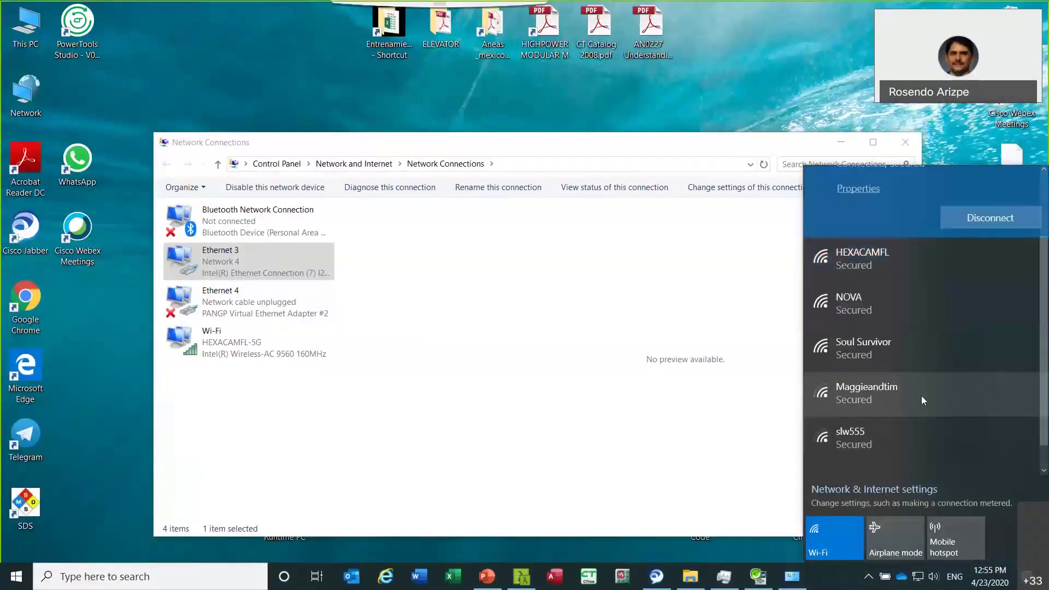
scroll(885, 393, "down", 1)
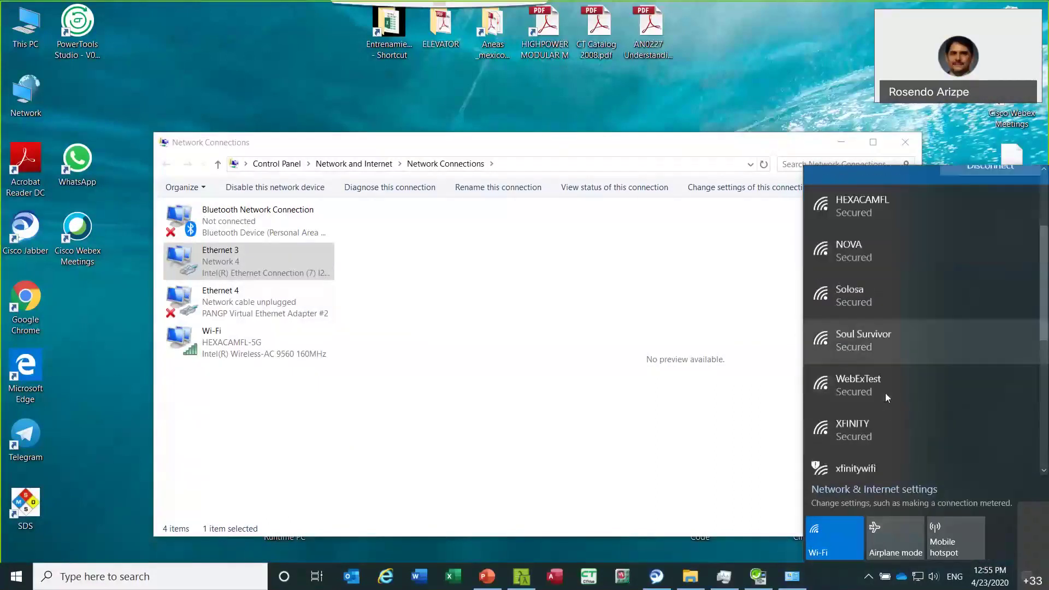
left_click(876, 379)
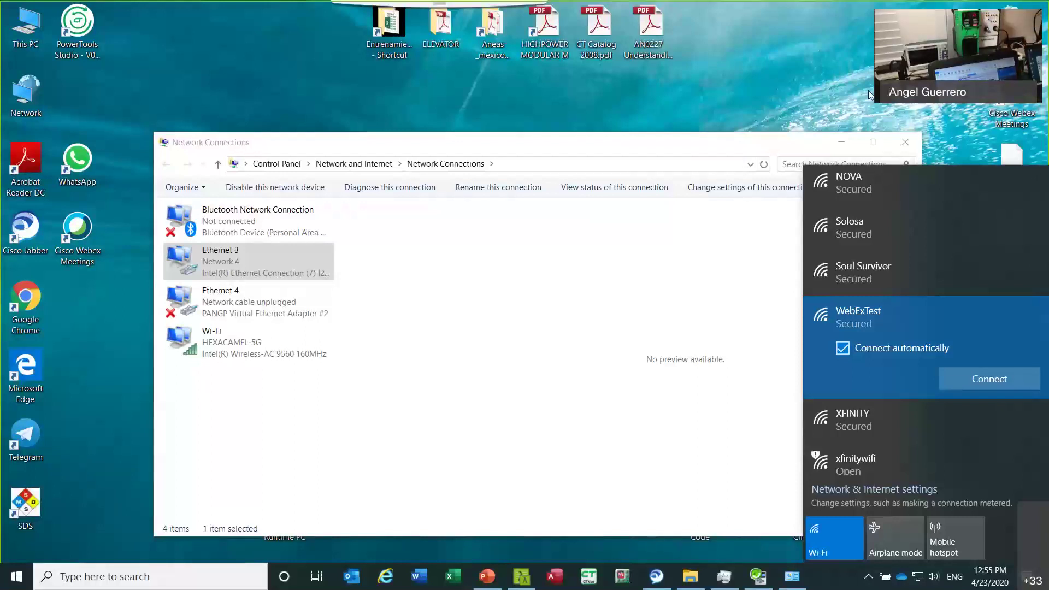
key("Escape")
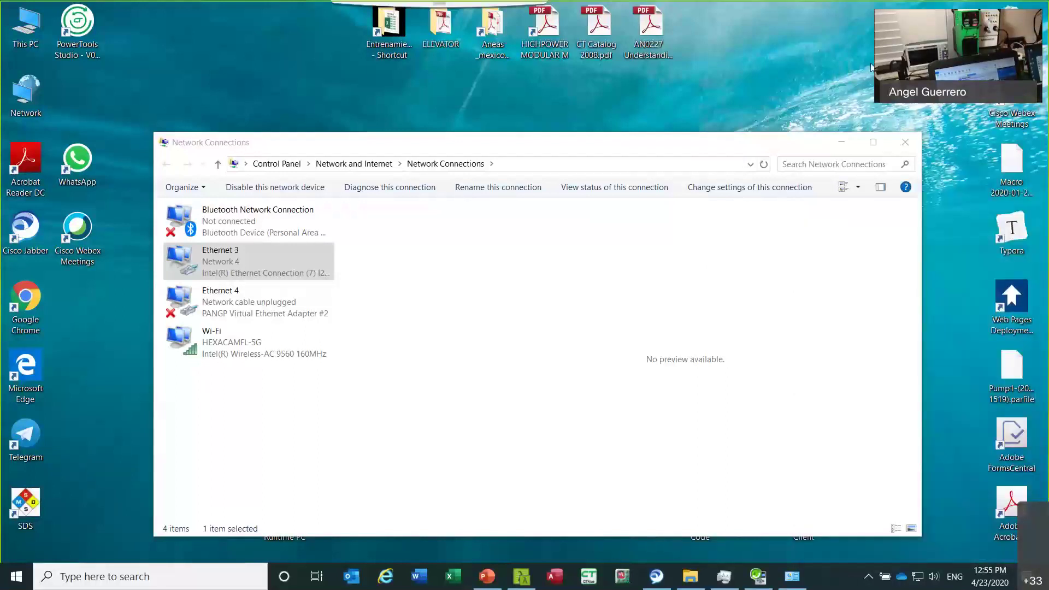